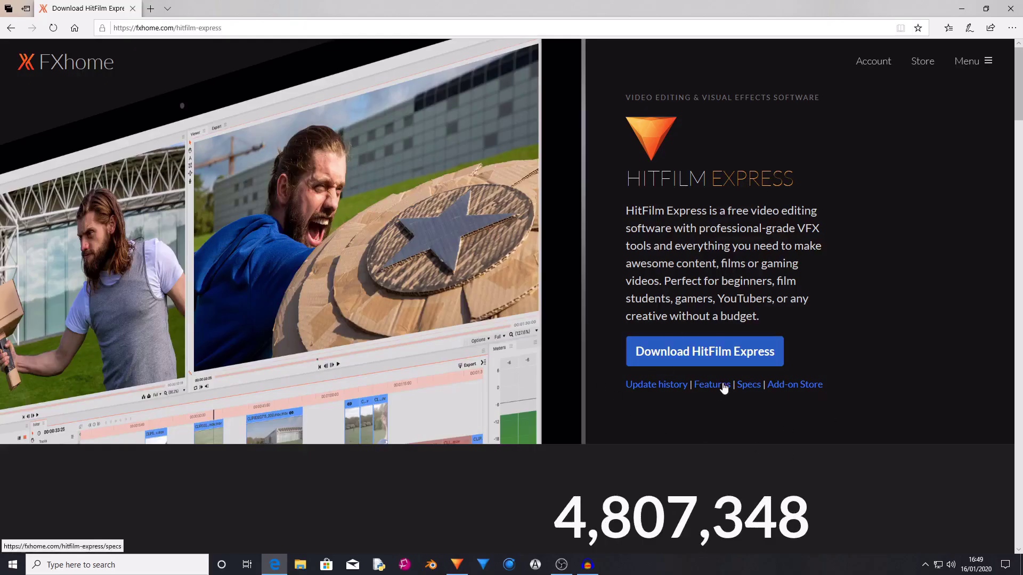
Open the download page and expand the good-cause panel naming WWF's Australian Bushfire appeal
left_click(727, 361)
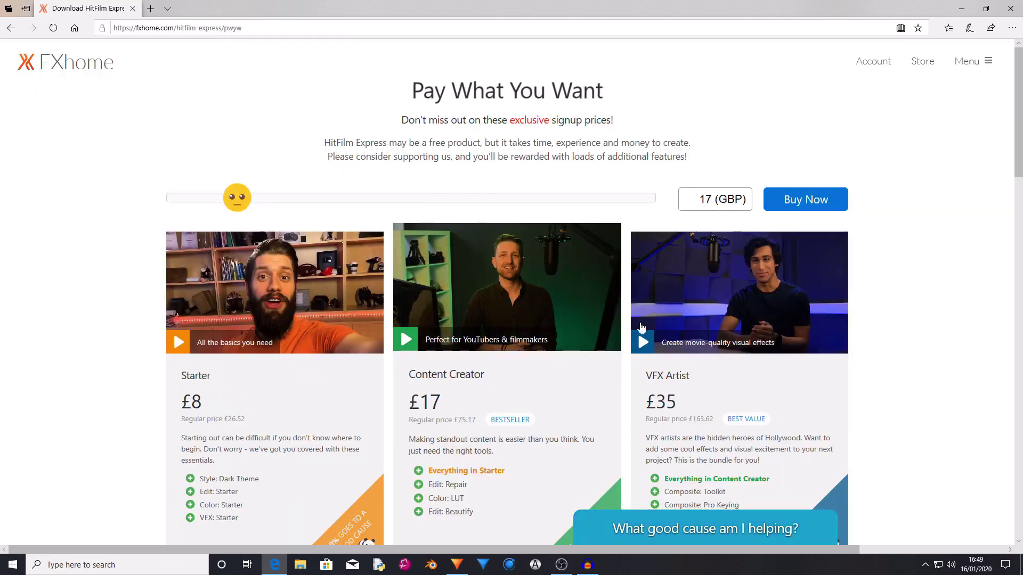
scroll(596, 131, "down", 2)
scroll(596, 130, "up", 2)
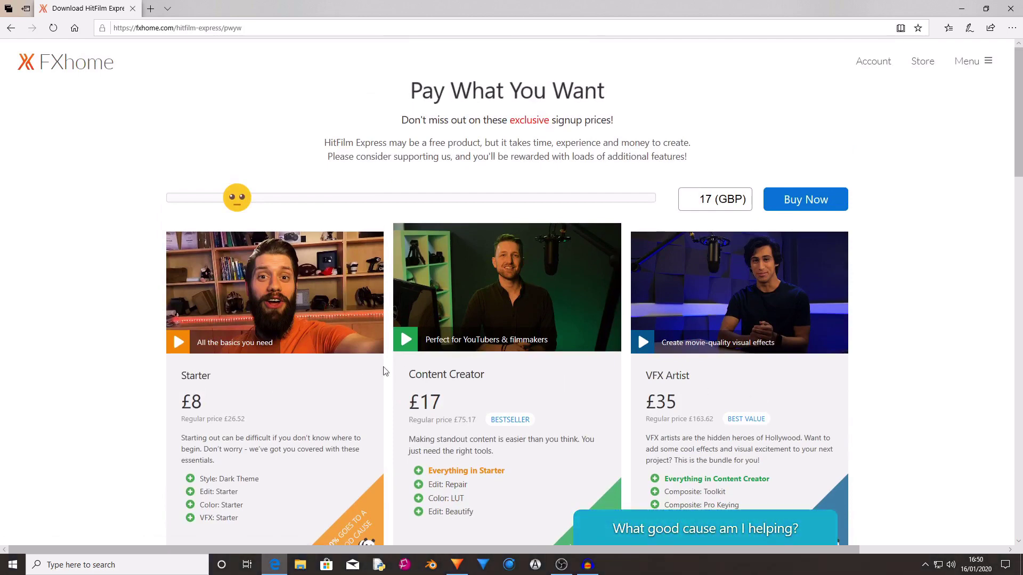
scroll(336, 404, "down", 2)
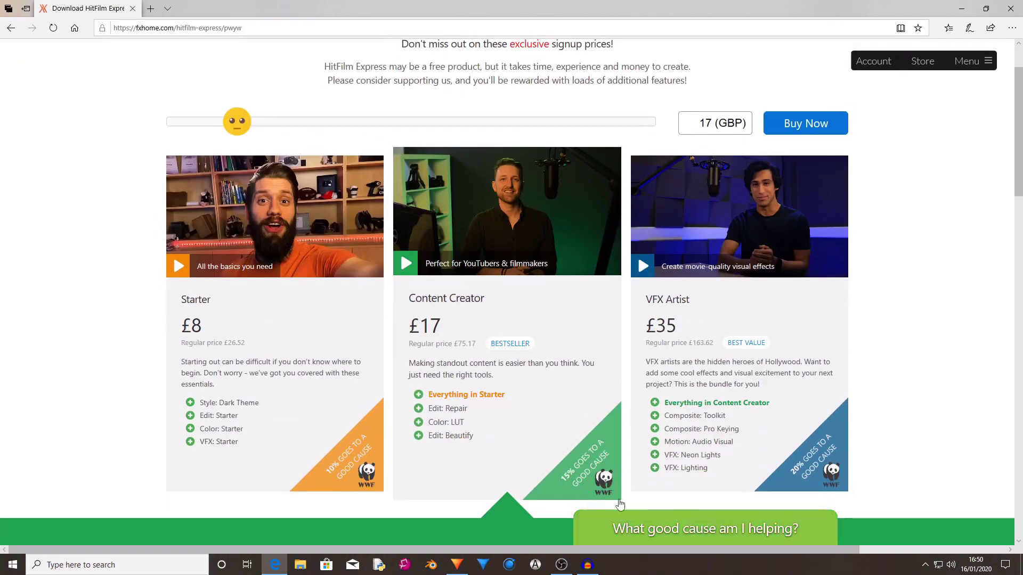
left_click(725, 530)
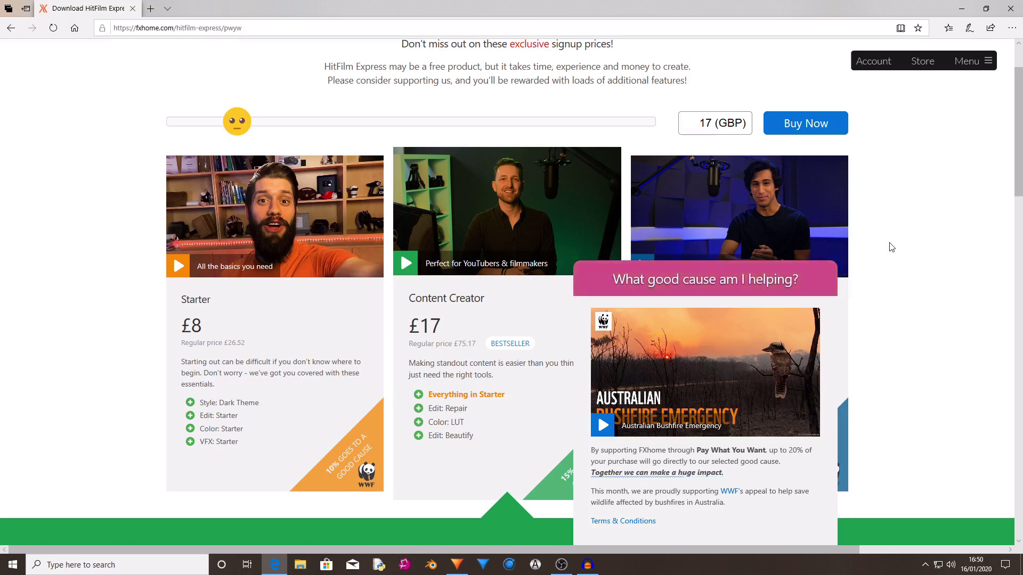
Drop the price to 0 GBP, raise it to 10 GBP, then choose the £17 Content Creator tier
left_click_drag(244, 124, 7, 126)
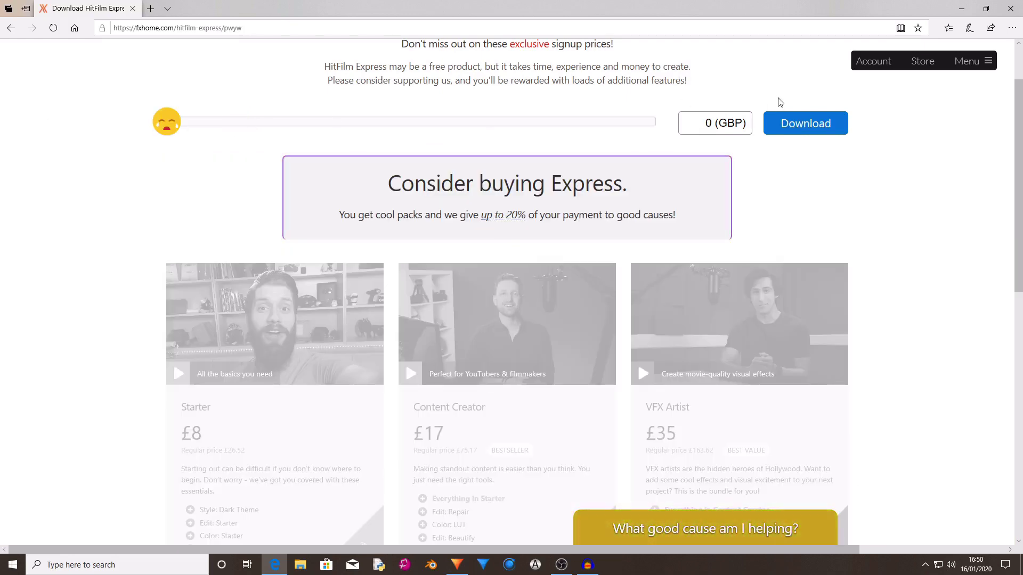
left_click(217, 121)
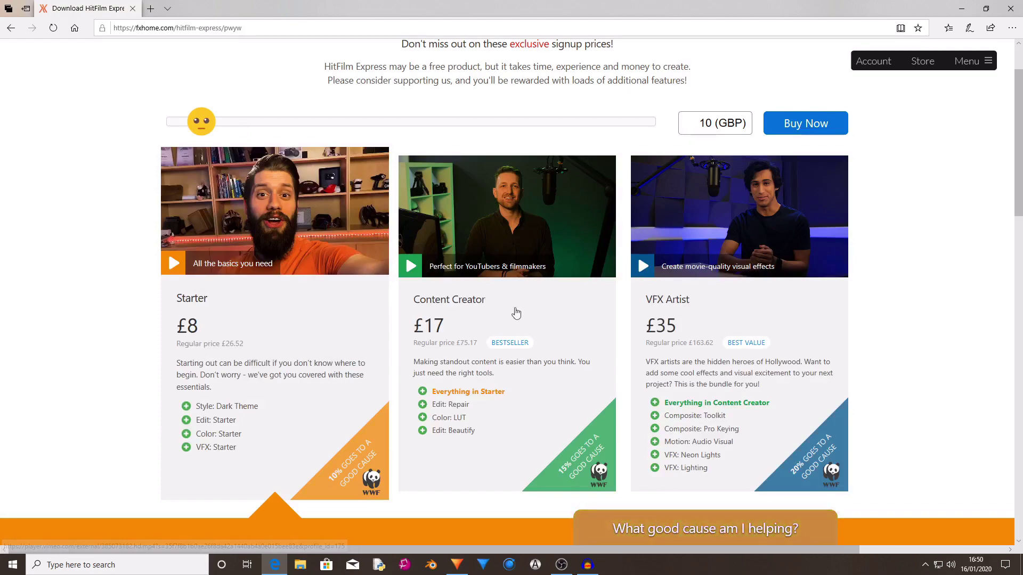
scroll(954, 322, "down", 8)
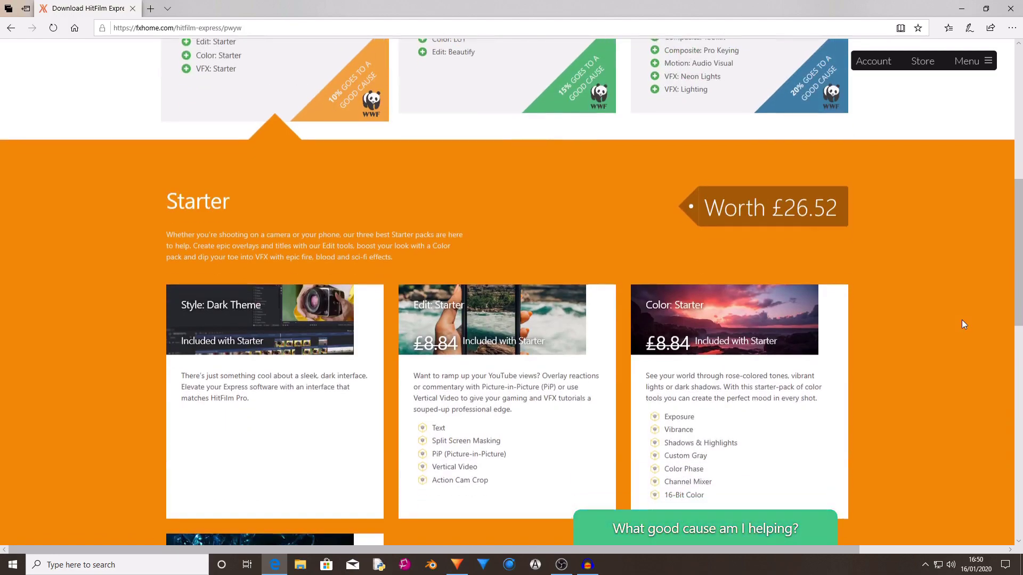
scroll(948, 318, "up", 8)
left_click(521, 284)
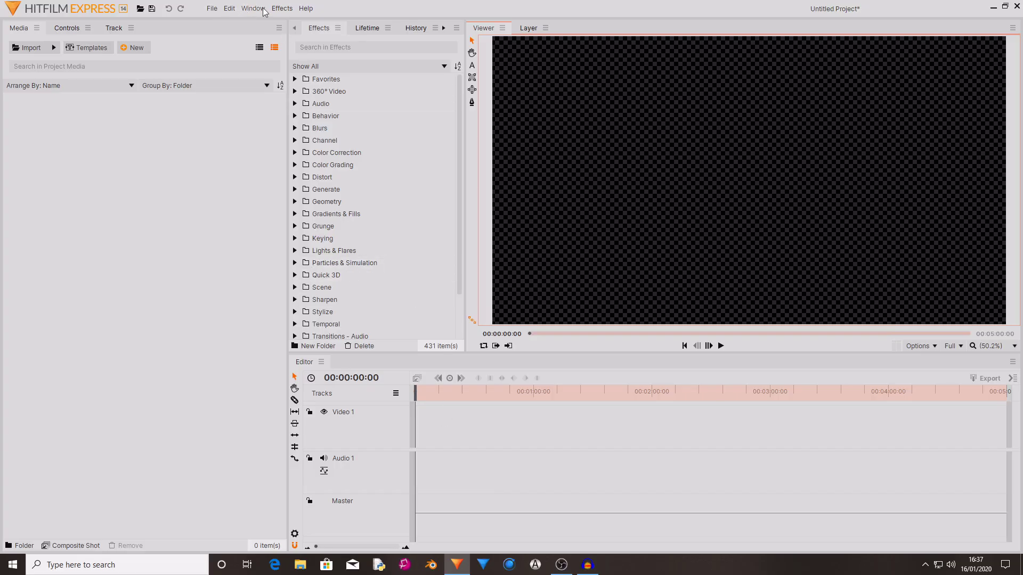
Open the editing commands menu to begin creating the New Text Controls composite shot
left_click(229, 8)
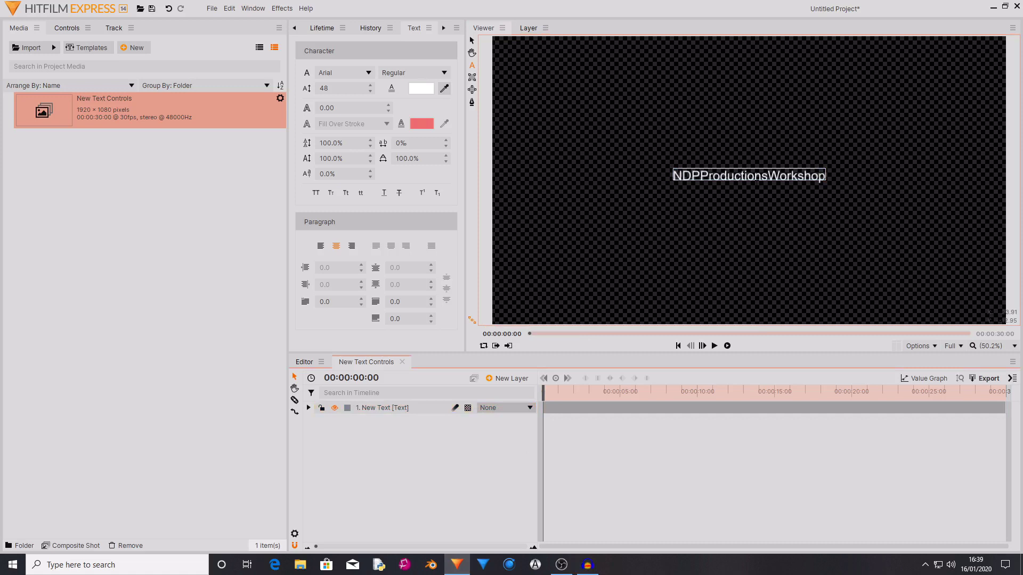
Select the NDPProductionsWorkshop text and raise its size to 76 and line spacing to 144%
left_click_drag(674, 176, 826, 177)
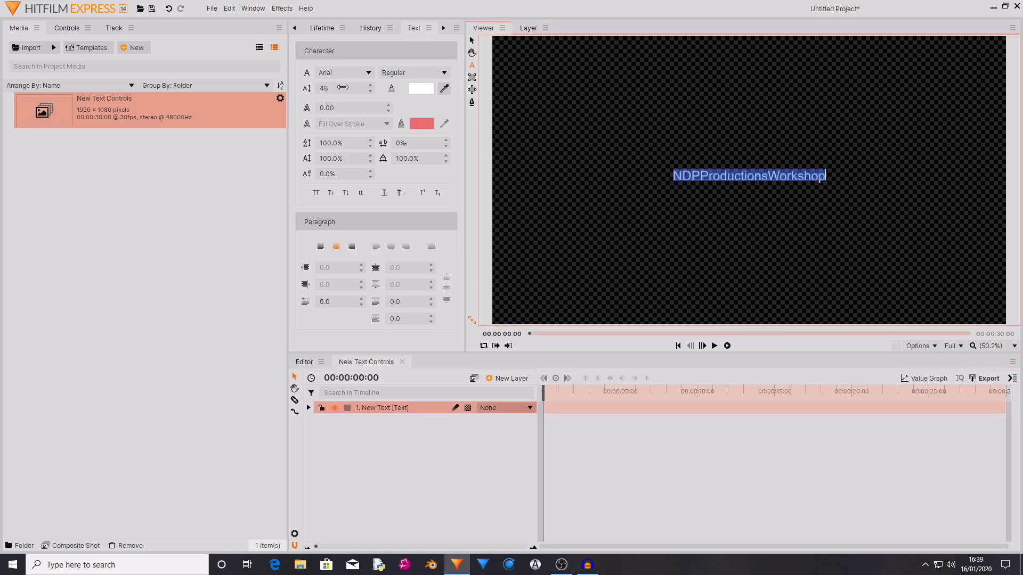
mouse_move(343, 87)
left_mouse_down()
mouse_move(383, 87)
mouse_move(350, 100)
left_mouse_up()
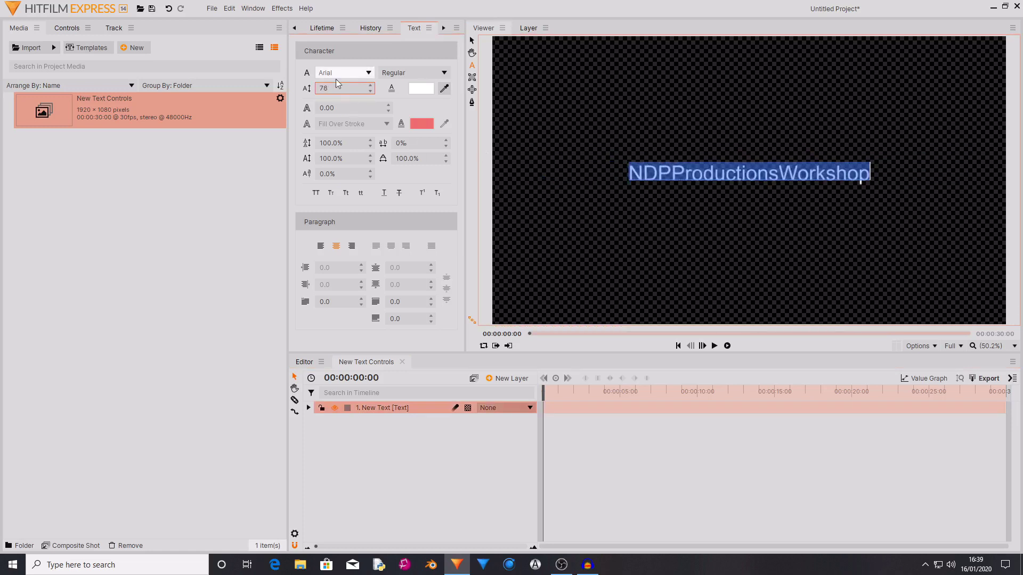
left_click_drag(341, 143, 368, 143)
key("Return")
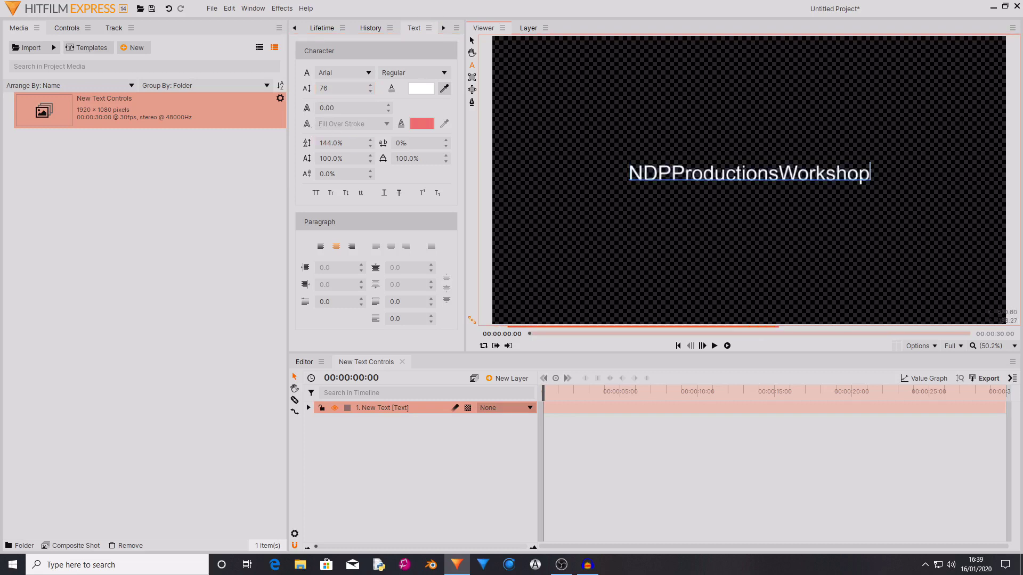
Add a SUBSCRIBE line, tighten the line spacing, and undo trial baseline shift and tracking changes
key("Return")
type("SUBSCRIBE")
key("ctrl+a")
left_click_drag(341, 143, 336, 174)
key("ctrl+z")
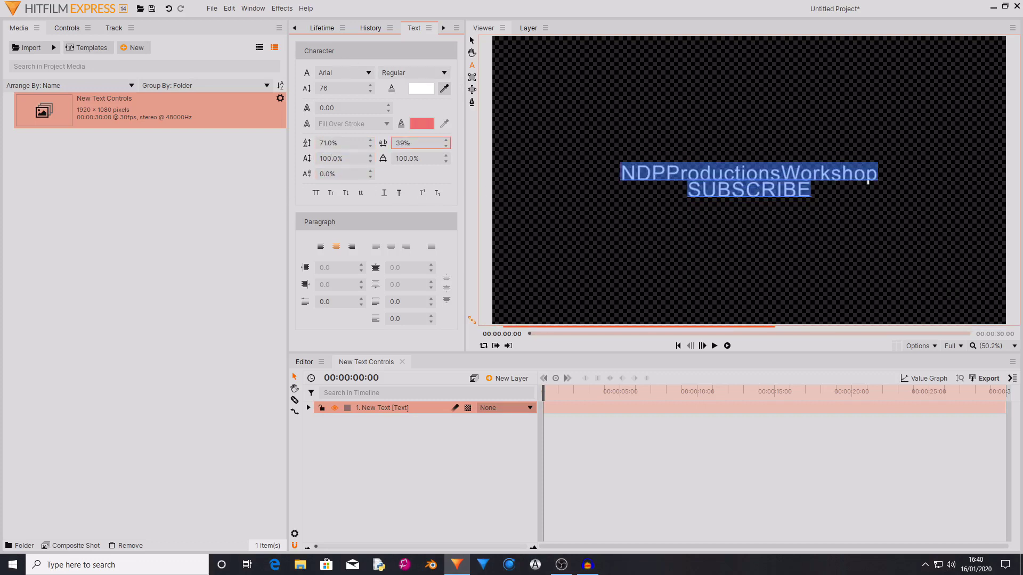
left_click_drag(400, 143, 442, 161)
key("ctrl+z")
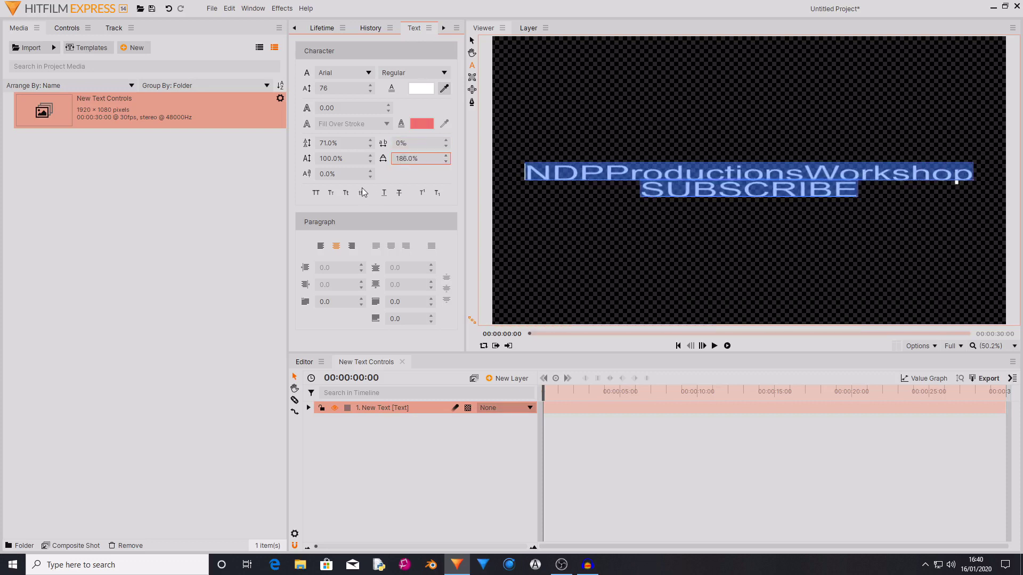
Switch the text to lowercase and reset its horizontal scale to 100
left_click(362, 192)
left_click(406, 158)
type("100")
Try Title Case and Small Caps, settle on All Caps, then test underline and strikethrough
left_click(346, 192)
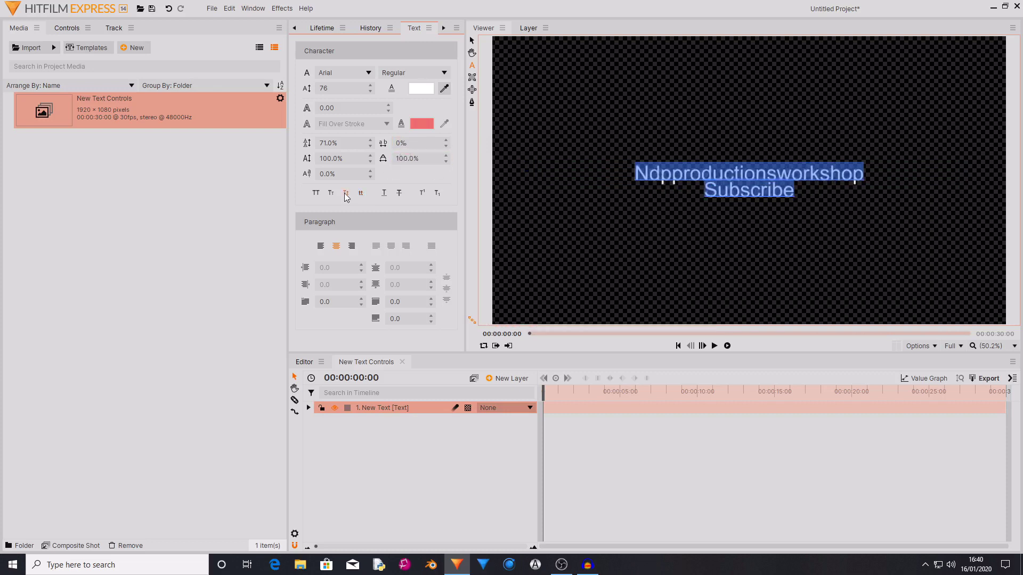
left_click(331, 195)
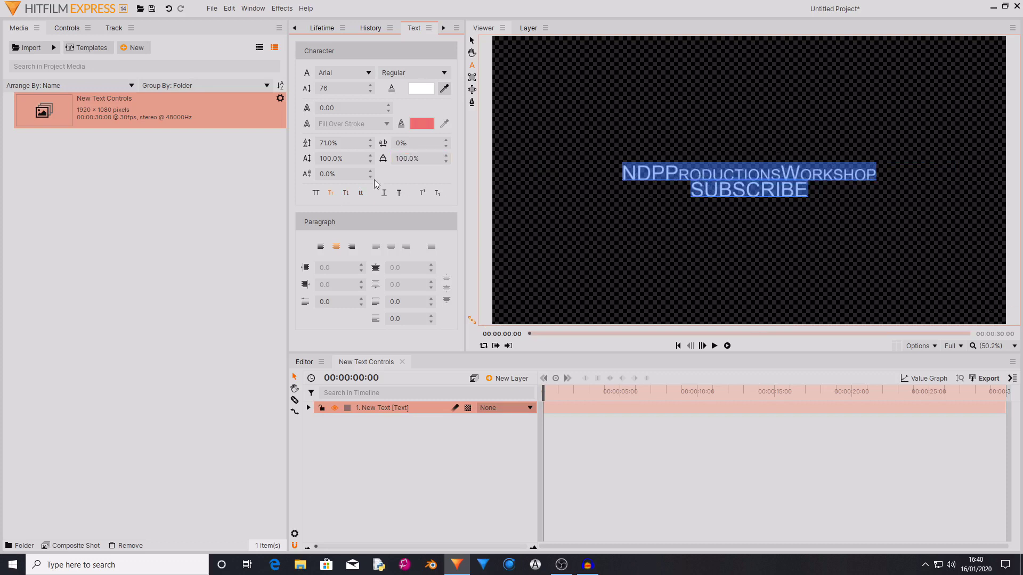
left_click(314, 195)
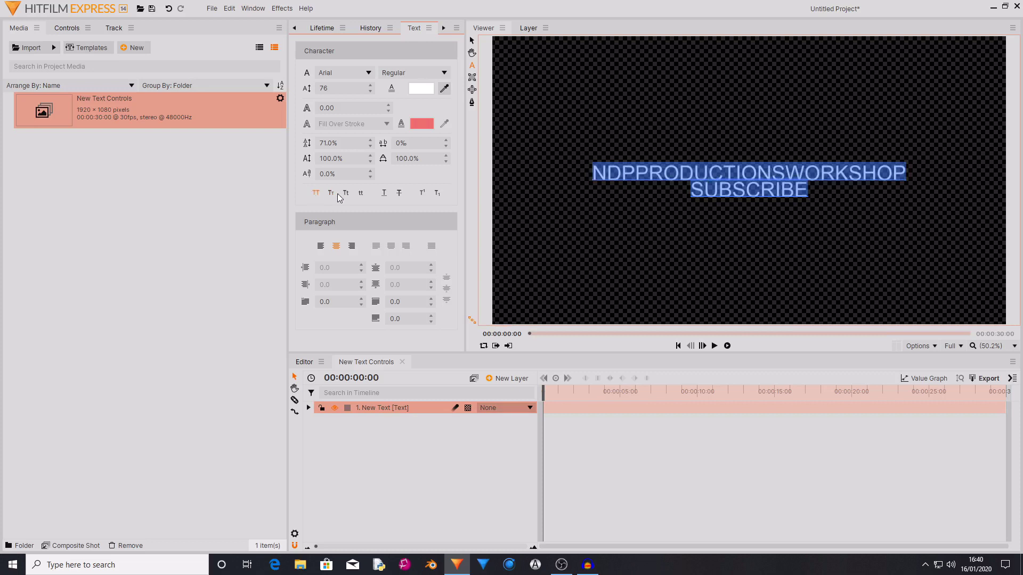
left_click(386, 195)
left_click(386, 195)
left_click(400, 195)
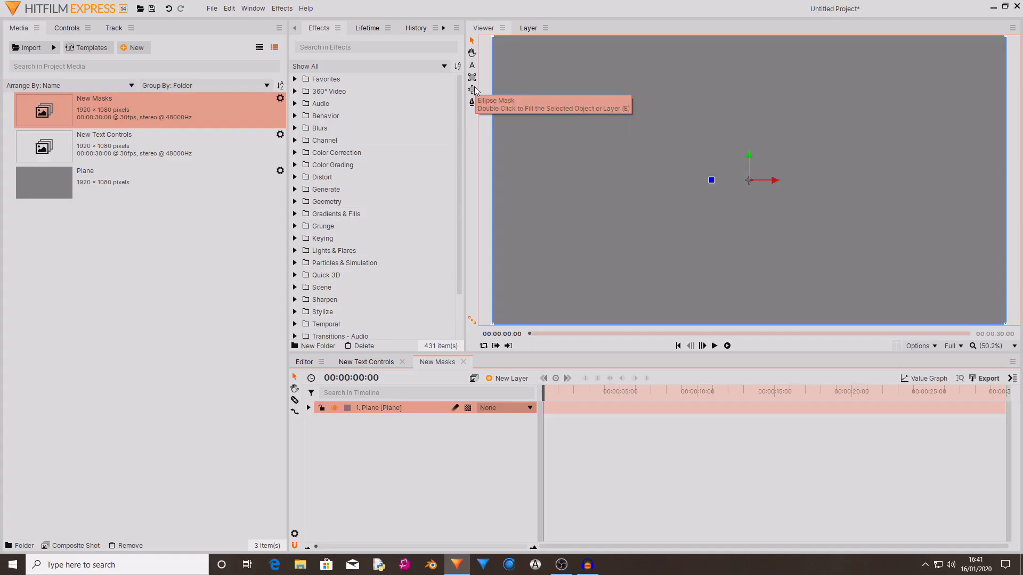
Add a full ellipse mask and a rectangle mask to the Plane, moving the rectangle up-left
double_click(472, 91)
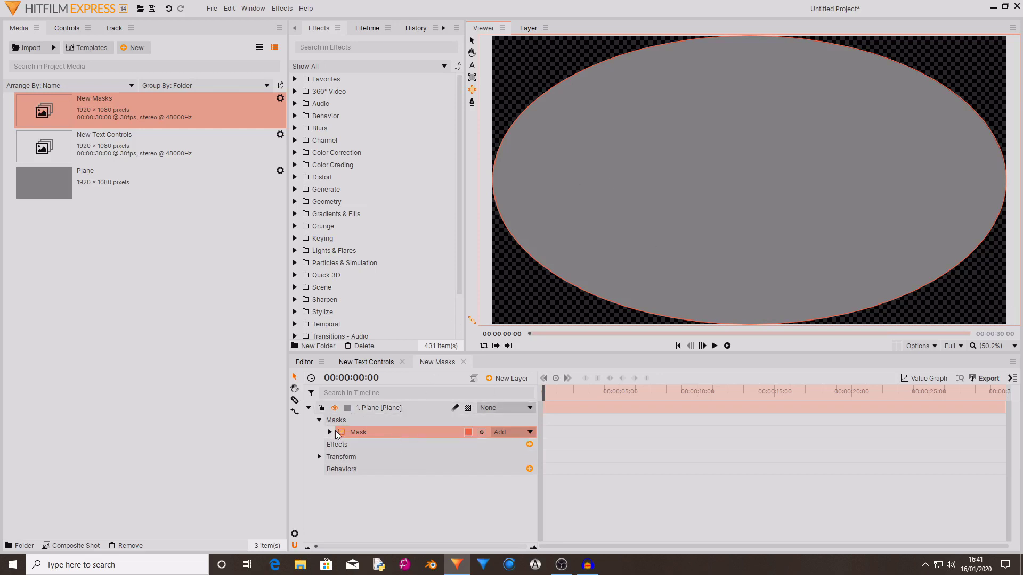
left_click_drag(622, 114, 758, 235)
left_click_drag(678, 161, 646, 141)
left_click(472, 102)
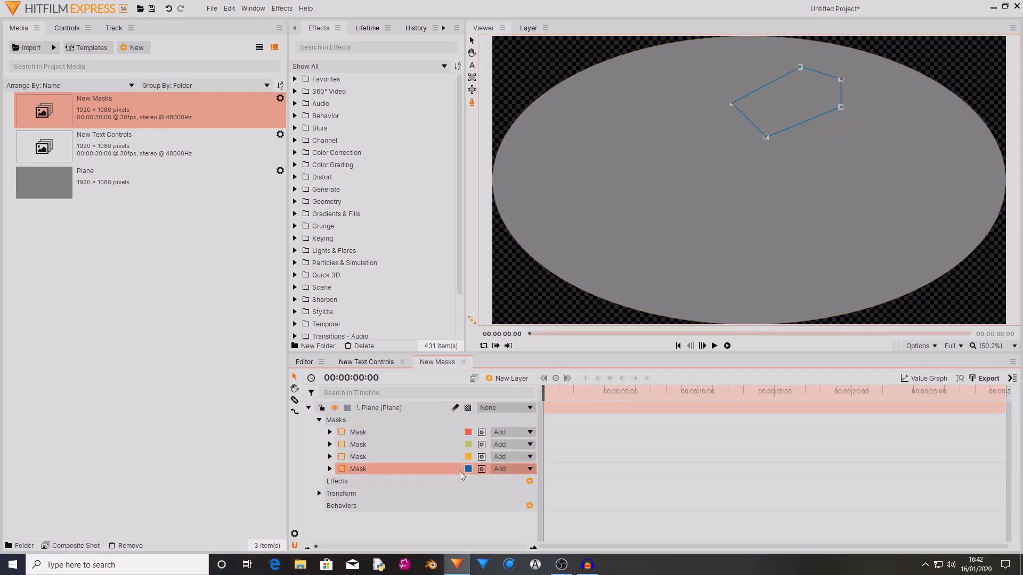
Delete all four masks from the Plane layer, then add a full-frame rectangle mask
left_click(406, 432)
key("Delete")
key("Delete")
key("Delete")
key("Delete")
left_click(402, 407)
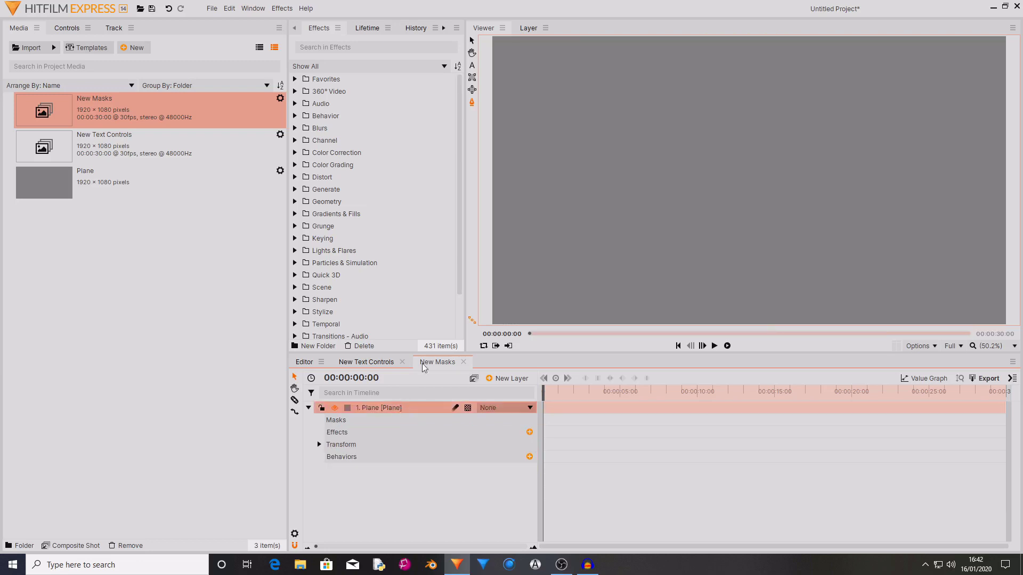
double_click(472, 77)
scroll(513, 64, "down", 1)
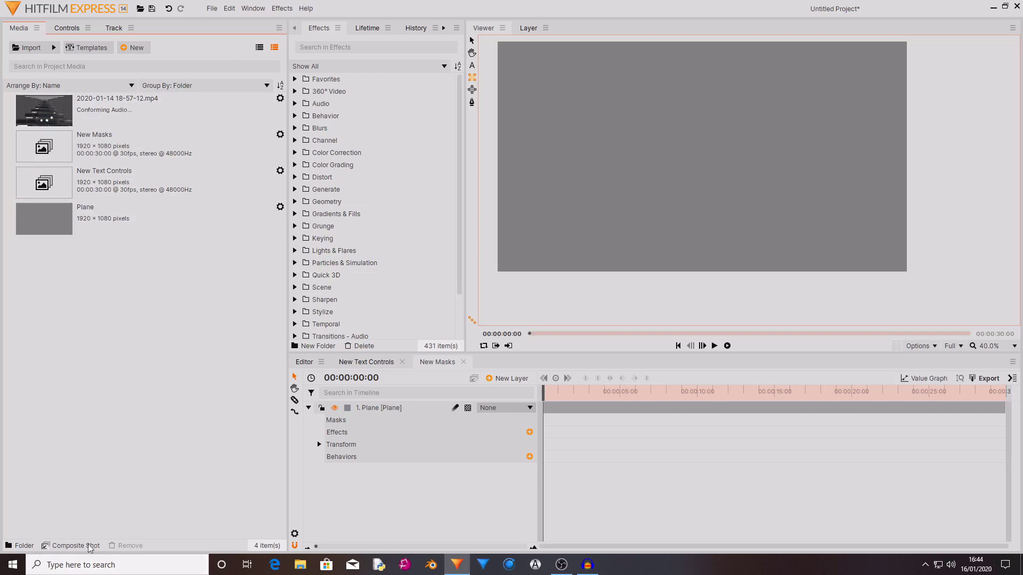
Cancel a blank composite shot, then drag the mp4 clip onto Composite Shot to build one
left_click(62, 547)
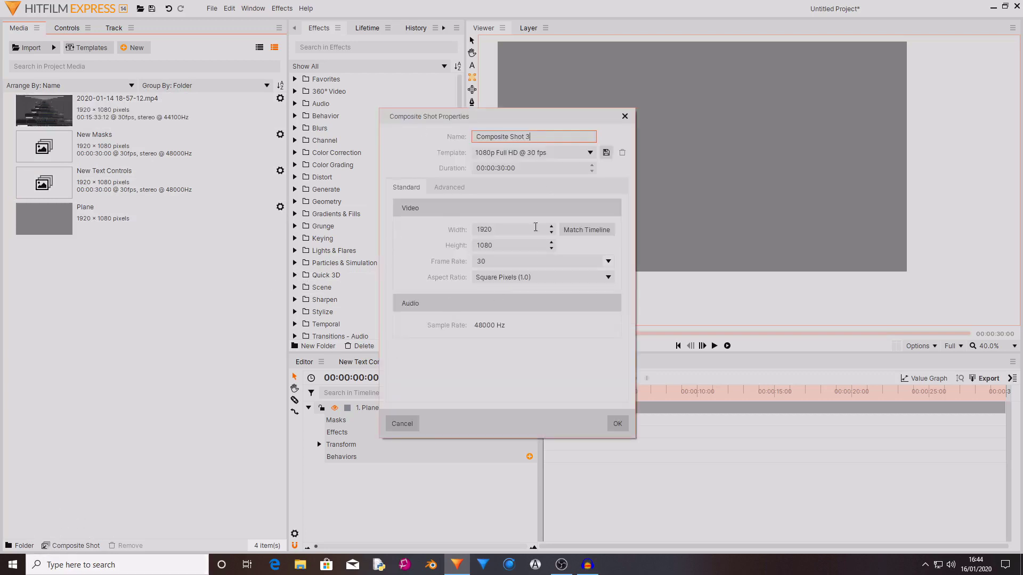
left_click(411, 422)
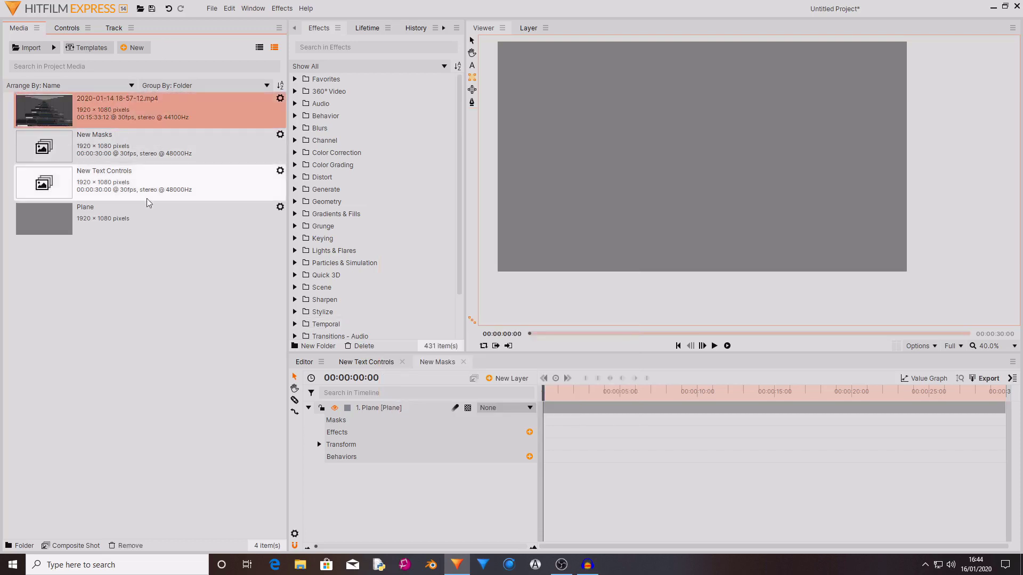
left_click_drag(137, 216, 86, 548)
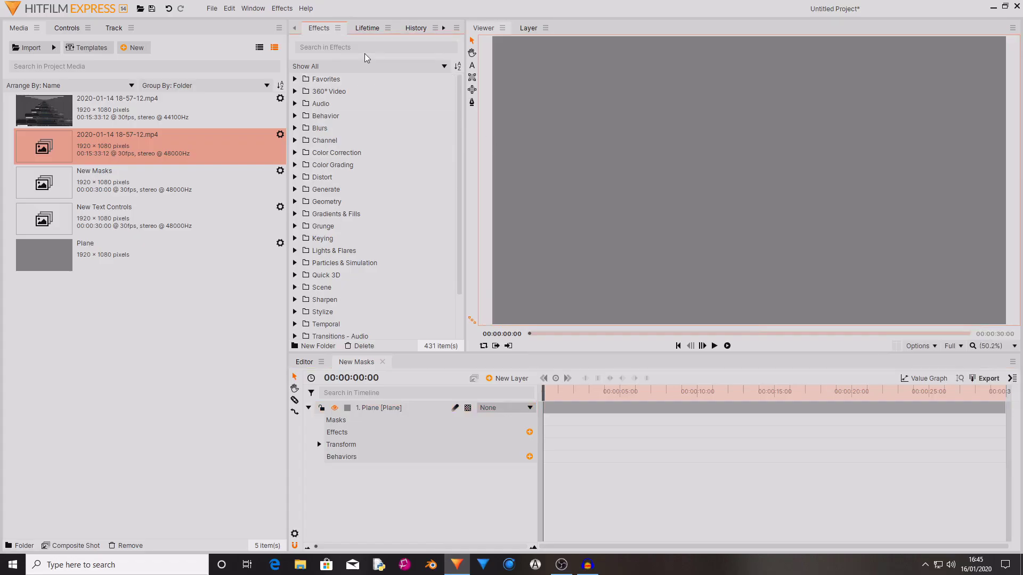
Search the effects for 'light flare' and drag Light Flares onto the Plane in the Viewer
left_click(361, 47)
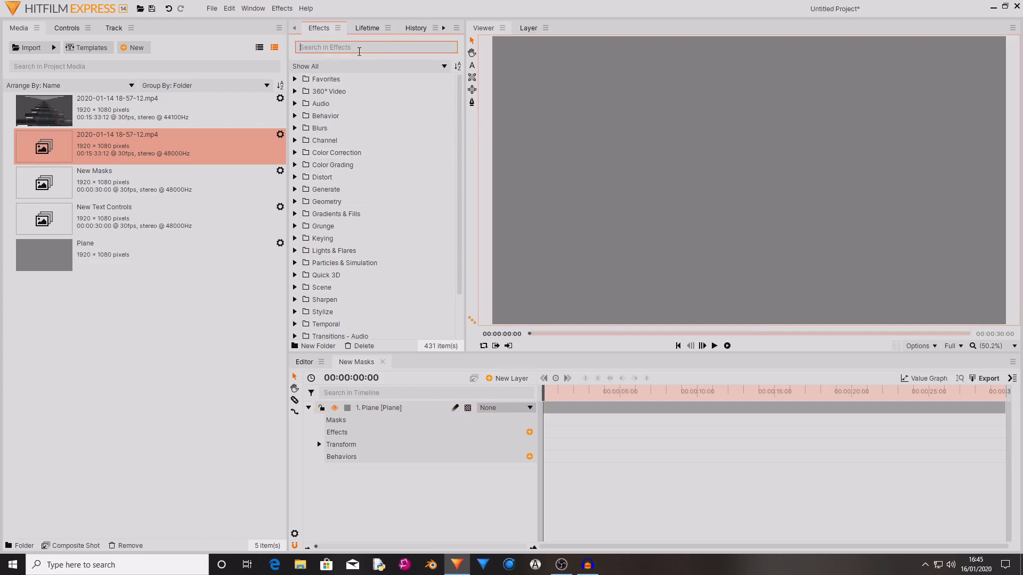
type("light flare")
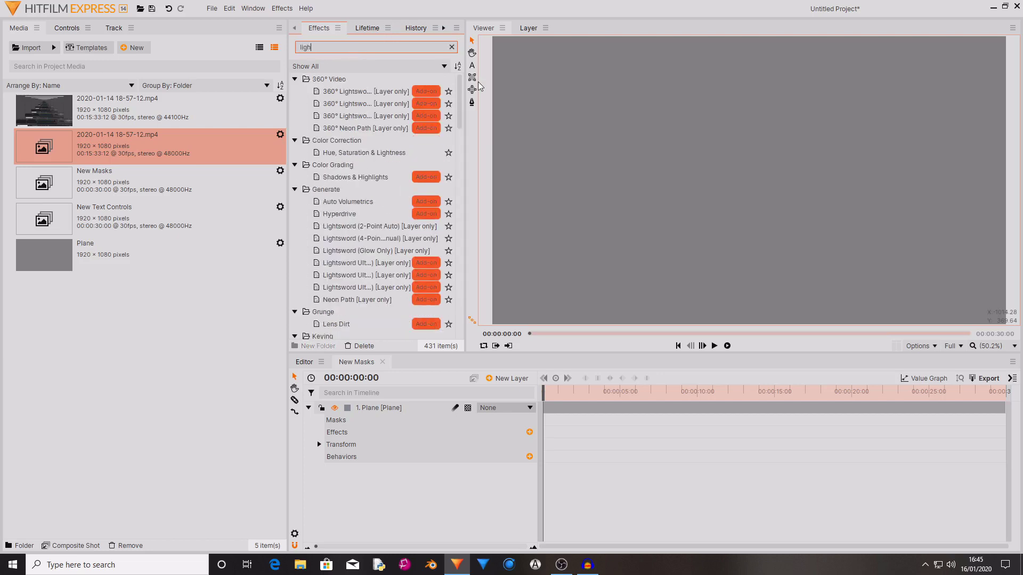
left_click_drag(346, 165, 580, 194)
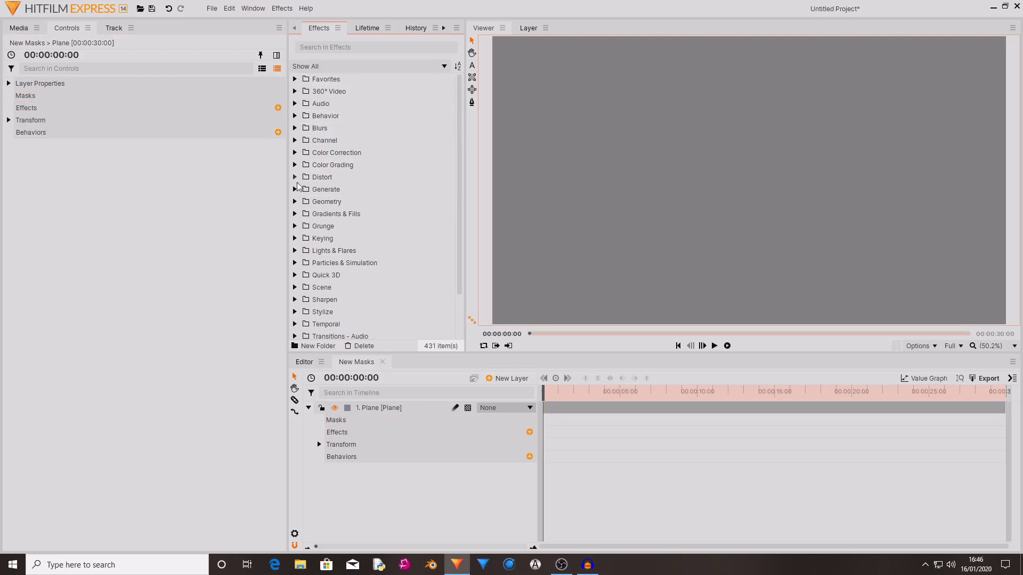
Browse Particles & Simulation and confirm Particle Simulator now sits in the Favorites folder
left_click(296, 262)
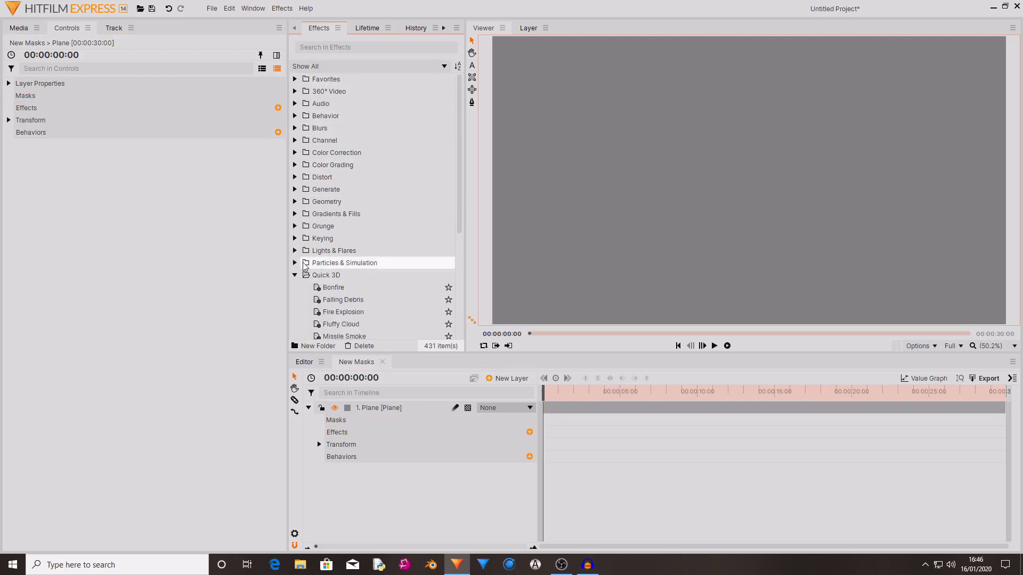
scroll(420, 276, "down", 1)
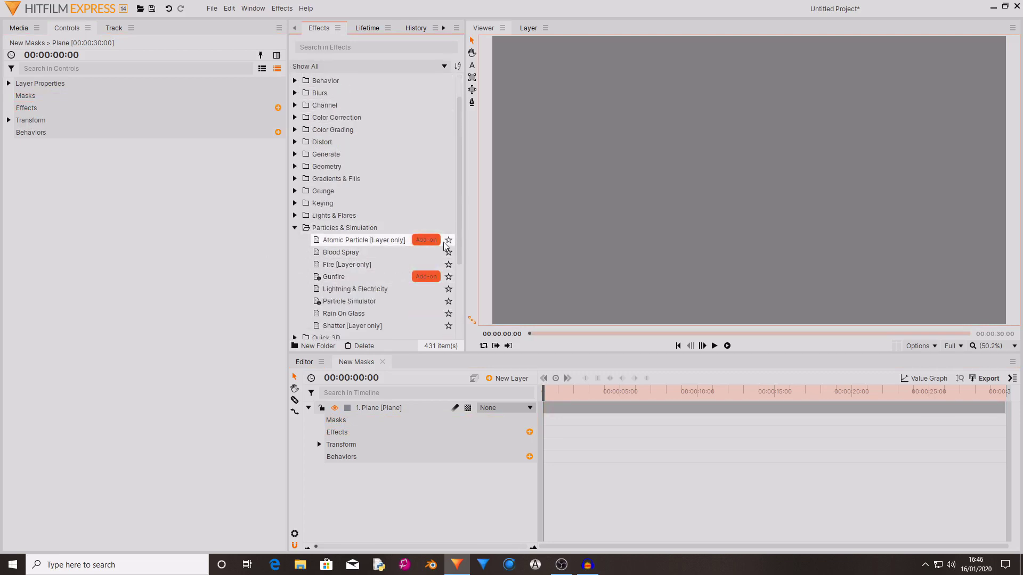
scroll(429, 285, "down", 1)
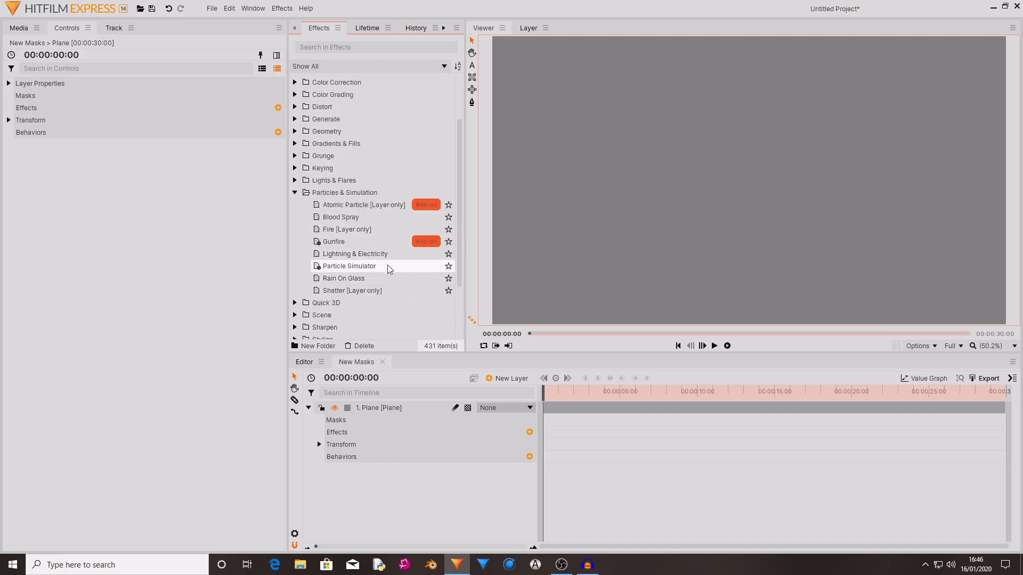
left_click(295, 192)
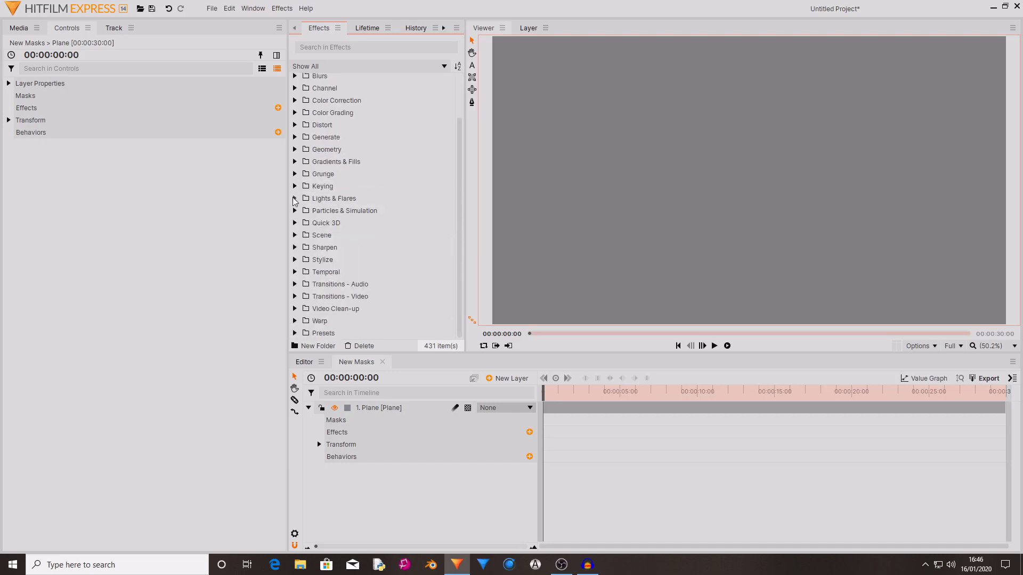
scroll(301, 107, "up", 2)
left_click(295, 78)
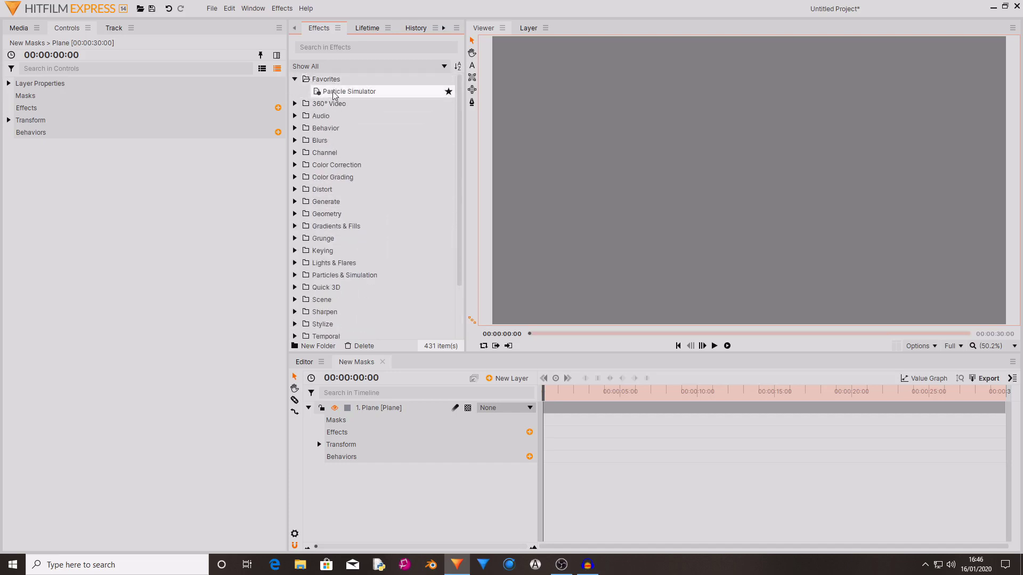
left_click(295, 79)
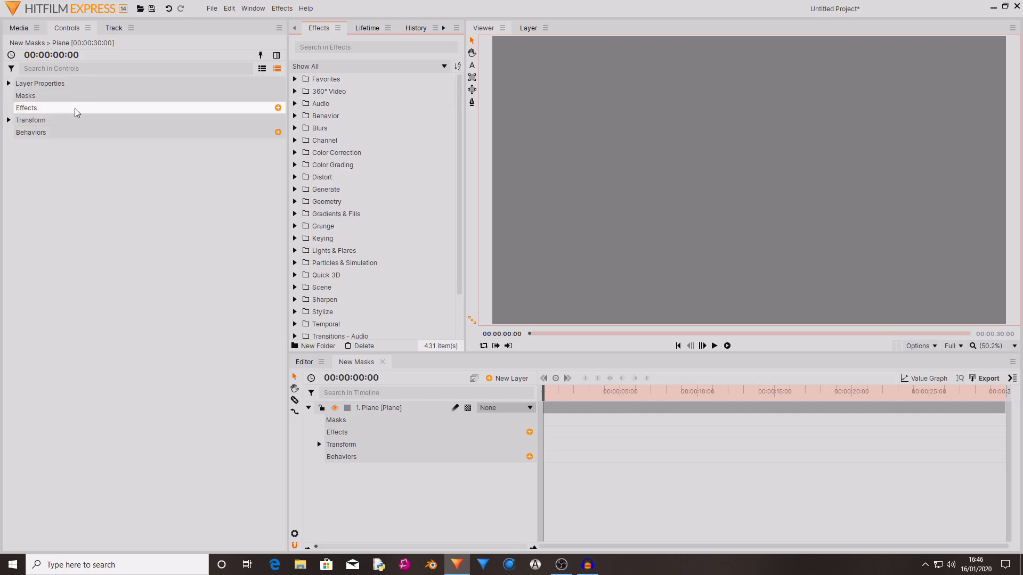
left_click(114, 109)
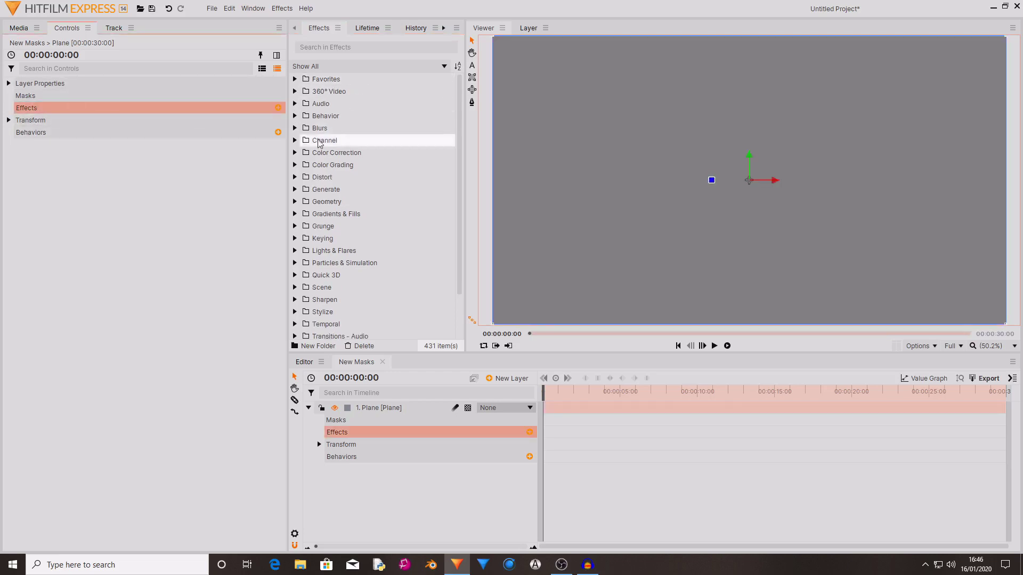
left_click(278, 108)
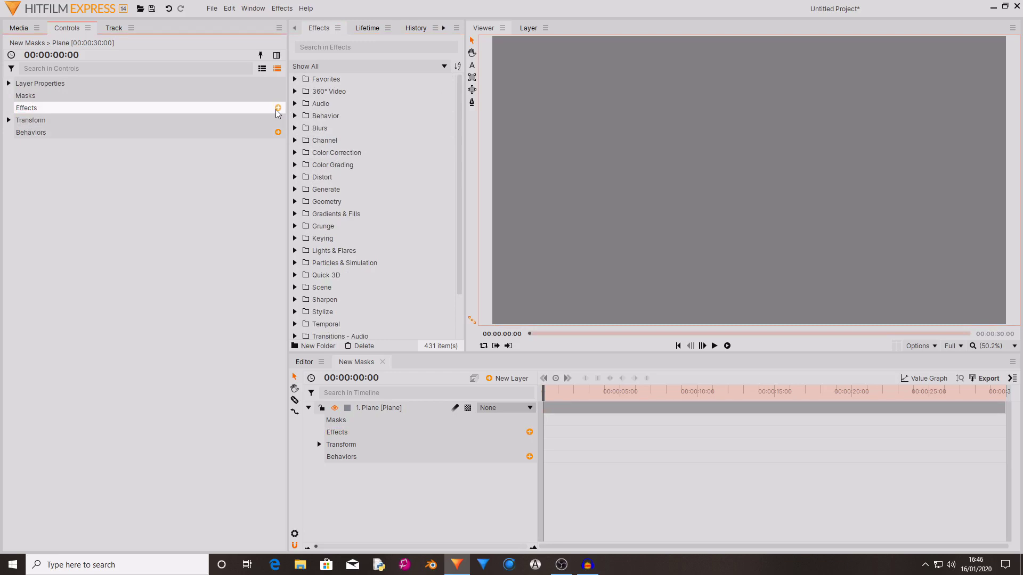
Open the Plane layer's quick-add effect popup and scroll through its effect categories
left_click(278, 109)
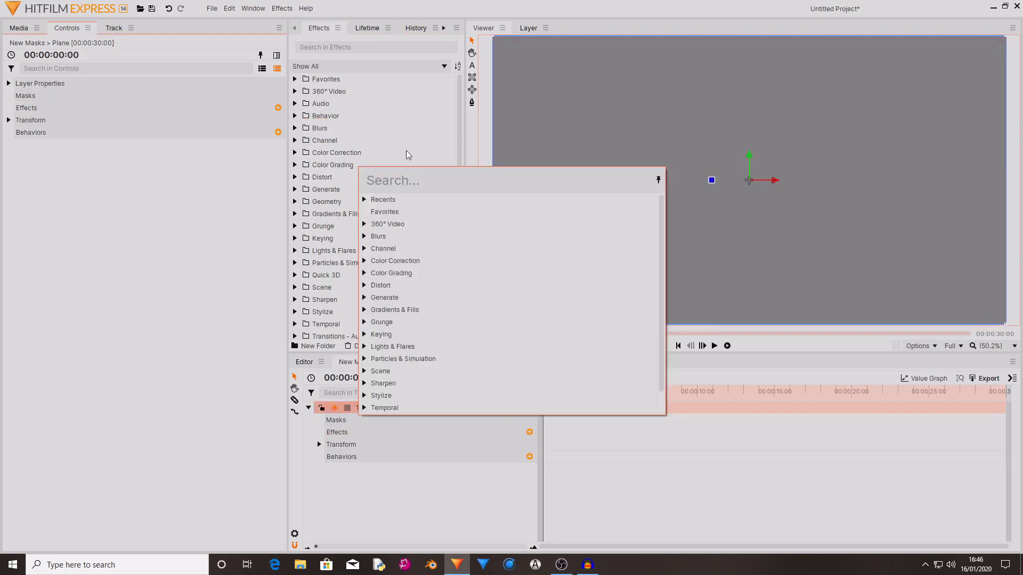
scroll(429, 265, "down", 1)
scroll(430, 265, "up", 1)
scroll(429, 265, "down", 1)
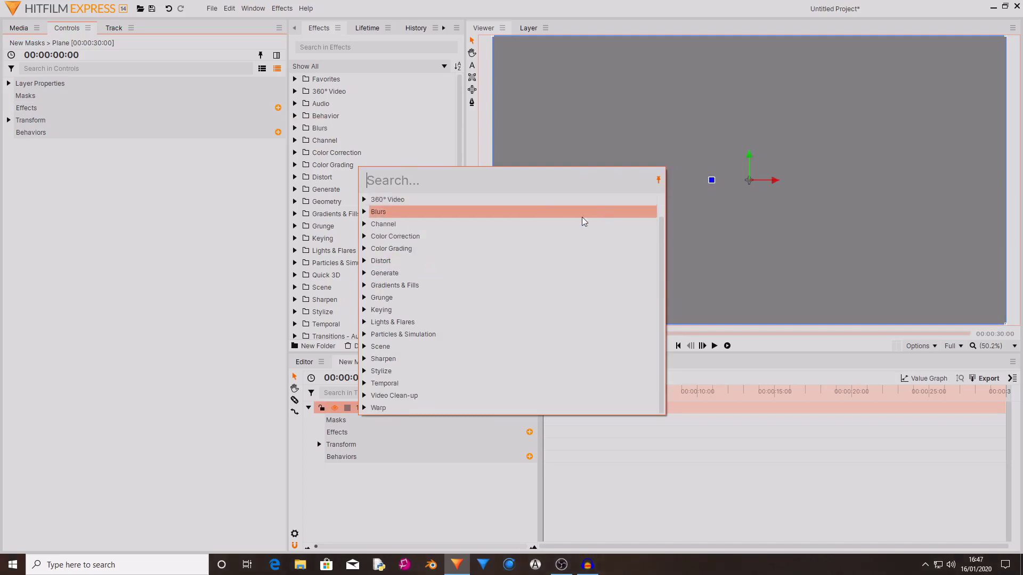